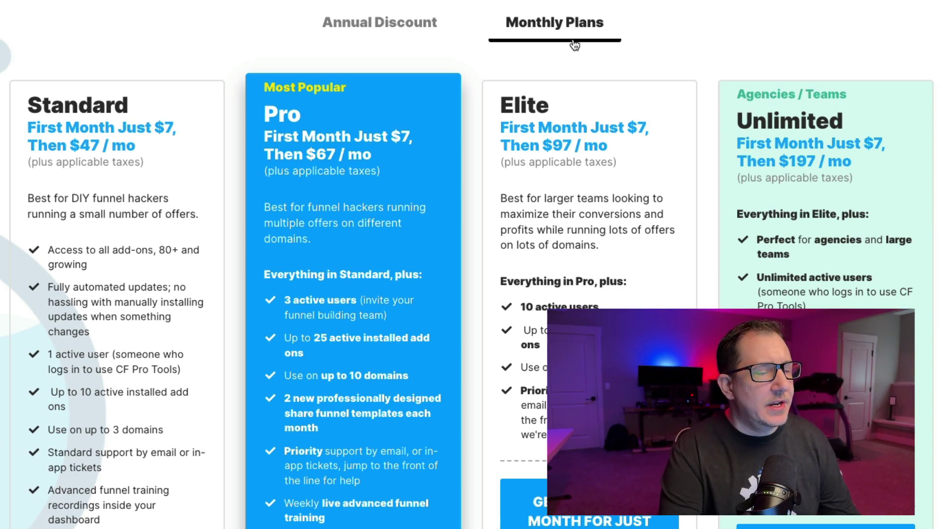
- Toggle the plan cards between annual and monthly pricing, ending on monthly ($47–$197/month)
{"action": "left_click", "coordinate": [380, 24]}
{"action": "left_click", "coordinate": [561, 35]}
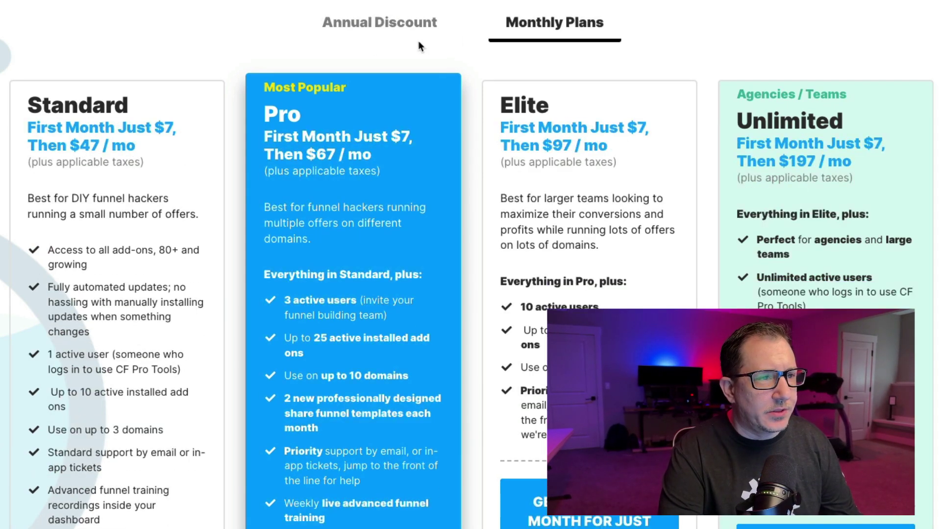
{"action": "left_click", "coordinate": [405, 30]}
{"action": "left_click", "coordinate": [574, 27]}
{"action": "left_click", "coordinate": [412, 27]}
{"action": "left_click", "coordinate": [576, 27]}
{"action": "scroll", "coordinate": [619, 110], "scroll_direction": "down", "scroll_amount": 1}
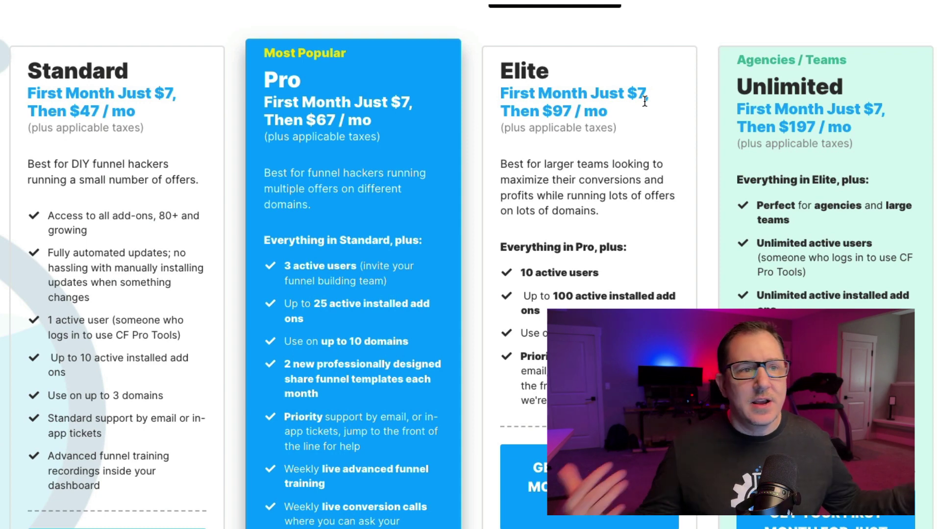
{"action": "scroll", "coordinate": [573, 37], "scroll_direction": "up", "scroll_amount": 2}
{"action": "scroll", "coordinate": [460, 173], "scroll_direction": "up", "scroll_amount": 1}
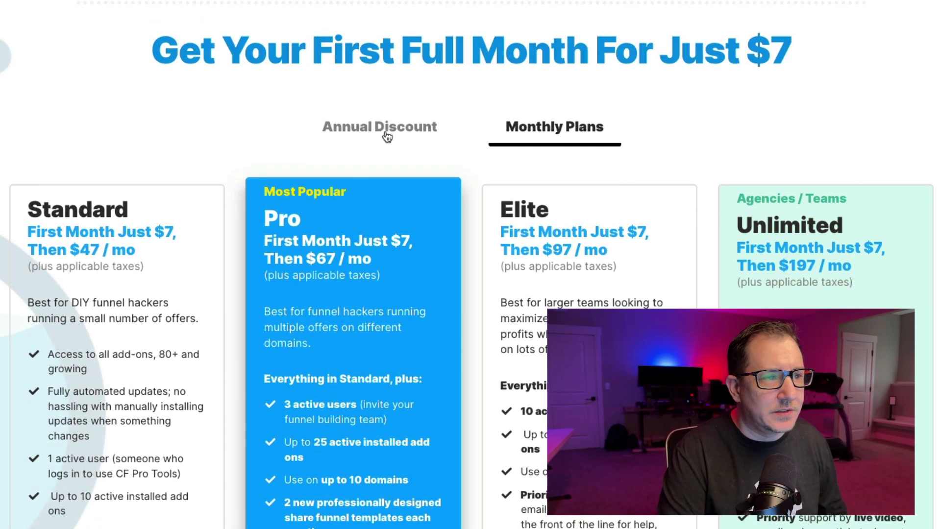
{"action": "left_click", "coordinate": [392, 129]}
{"action": "left_click", "coordinate": [572, 133]}
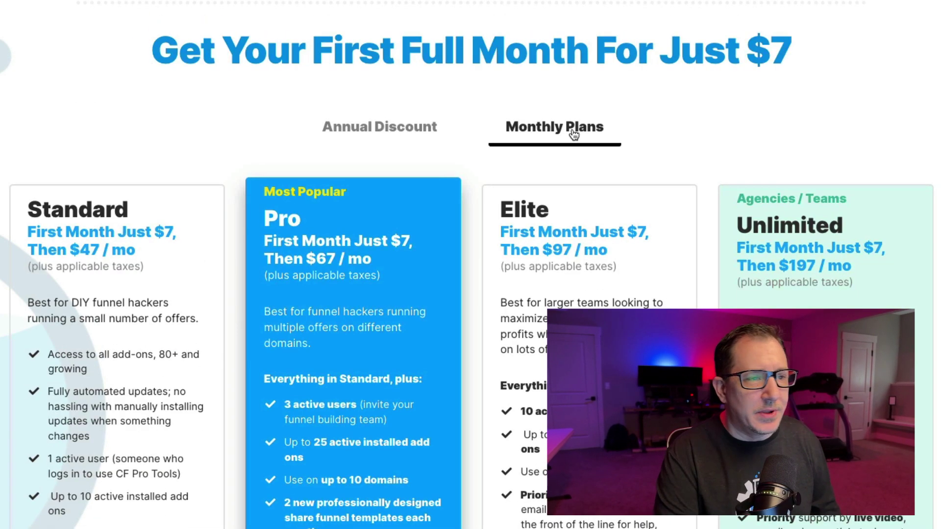
{"action": "scroll", "coordinate": [310, 275], "scroll_direction": "down", "scroll_amount": 1}
{"action": "scroll", "coordinate": [457, 147], "scroll_direction": "down", "scroll_amount": 2}
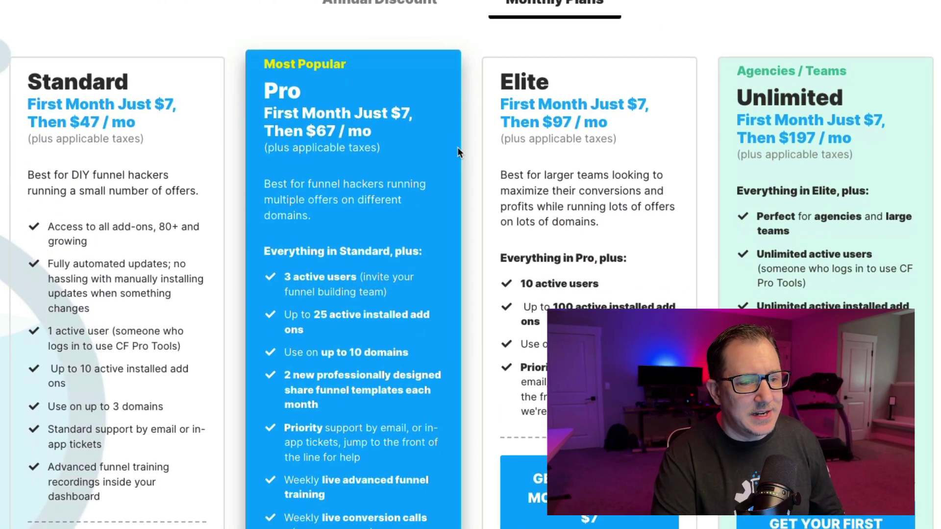
{"action": "scroll", "coordinate": [457, 147], "scroll_direction": "down", "scroll_amount": 2}
{"action": "scroll", "coordinate": [458, 148], "scroll_direction": "down", "scroll_amount": 2}
{"action": "scroll", "coordinate": [457, 148], "scroll_direction": "up", "scroll_amount": 2}
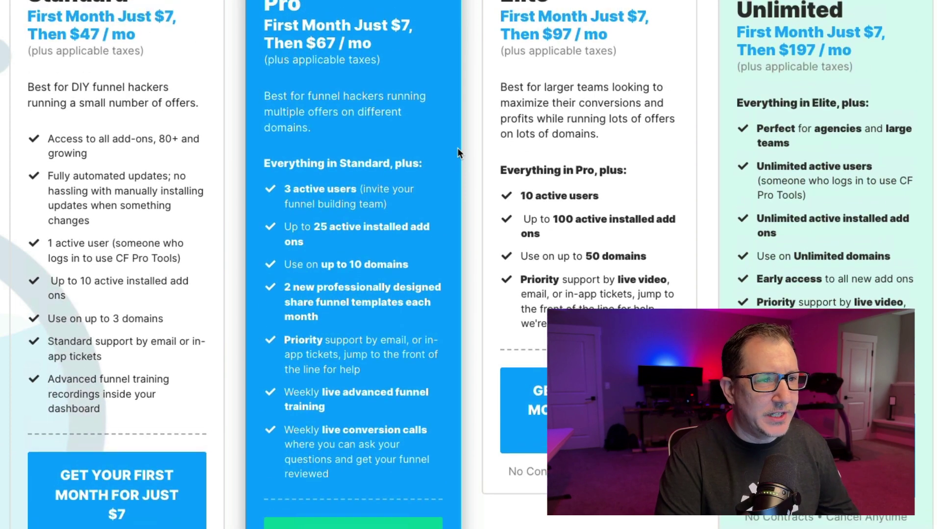
{"action": "scroll", "coordinate": [457, 148], "scroll_direction": "up", "scroll_amount": 2}
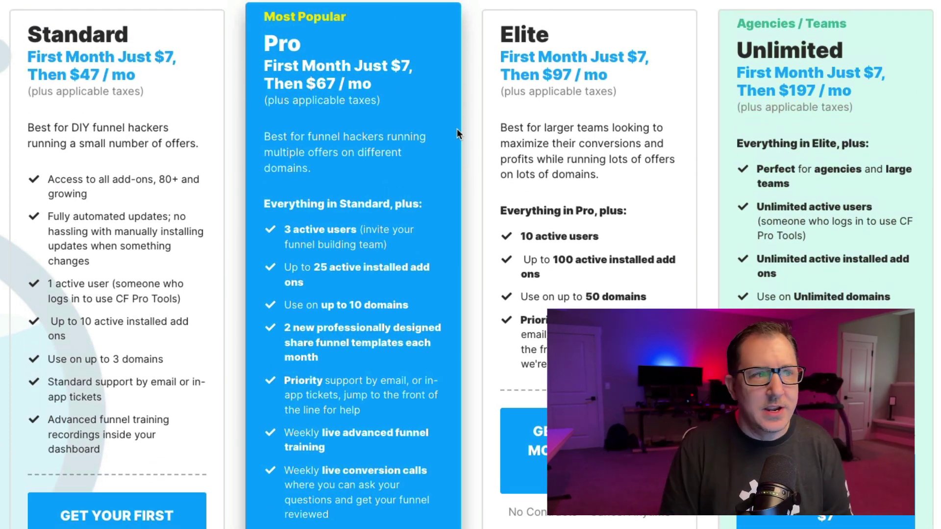
{"action": "scroll", "coordinate": [458, 133], "scroll_direction": "up", "scroll_amount": 2}
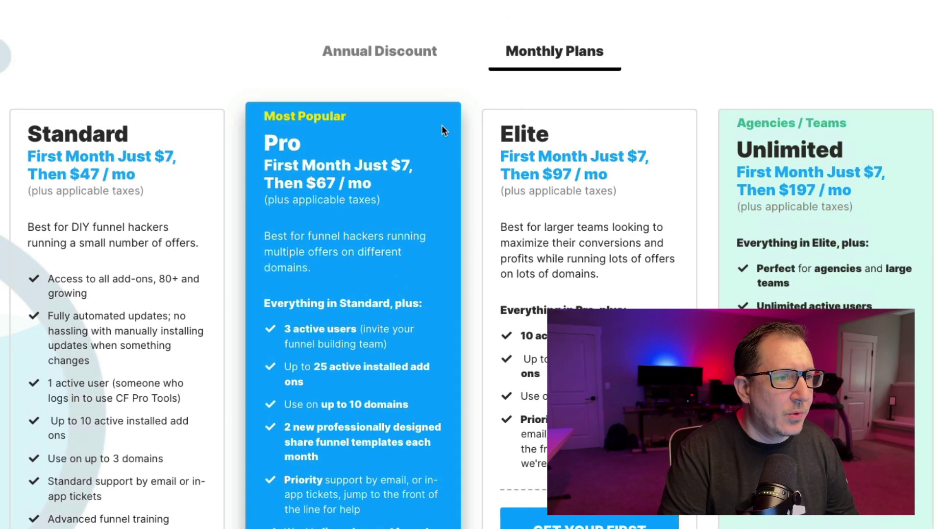
- Compare annual totals of $470–$1,970, then return the cards to monthly pricing
{"action": "left_click", "coordinate": [411, 58]}
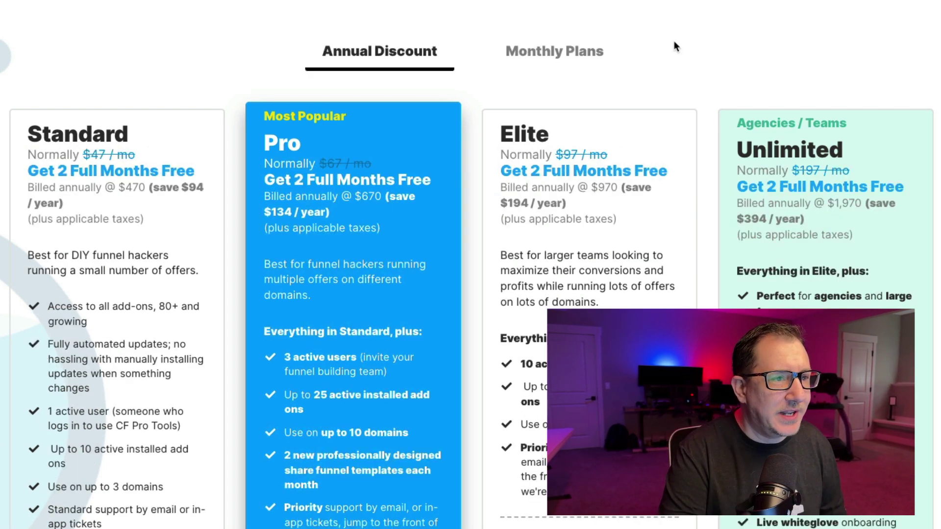
{"action": "left_click", "coordinate": [552, 52]}
{"action": "left_click", "coordinate": [382, 57]}
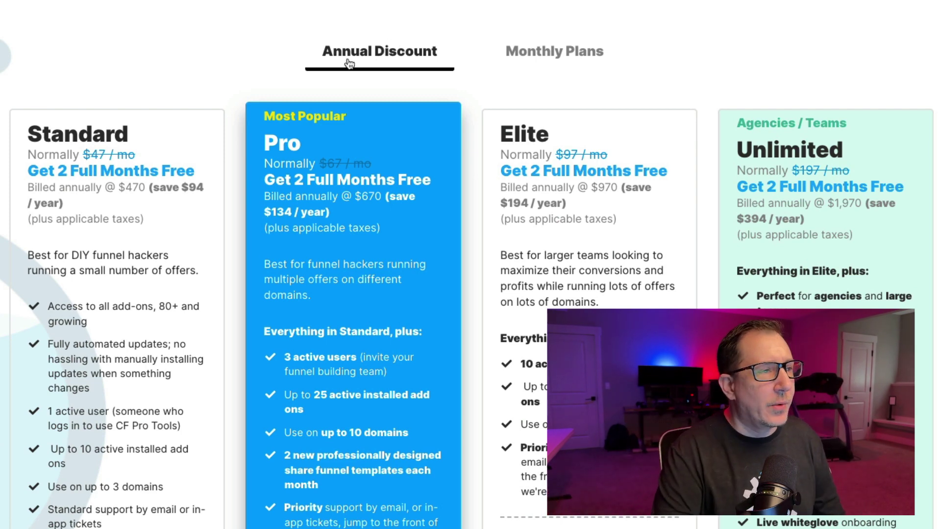
{"action": "left_click", "coordinate": [545, 52]}
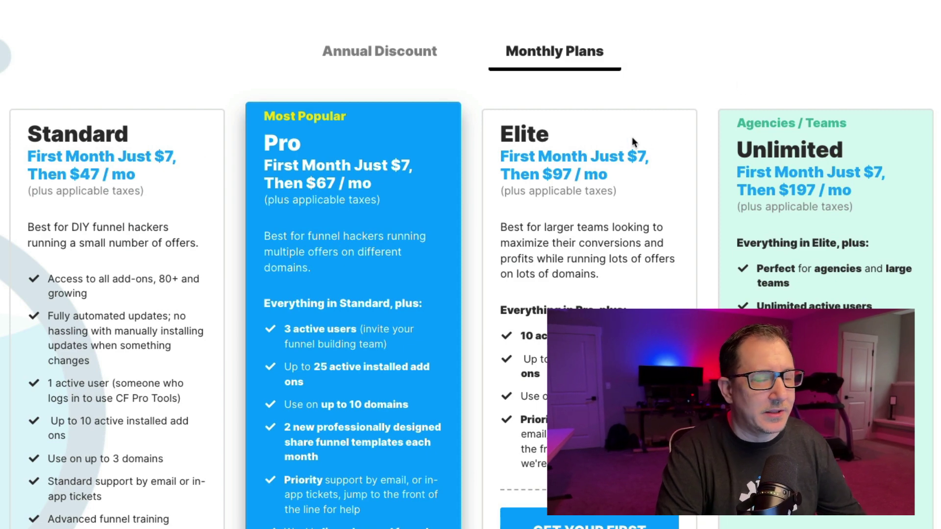
{"action": "scroll", "coordinate": [622, 162], "scroll_direction": "down", "scroll_amount": 5}
{"action": "scroll", "coordinate": [574, 192], "scroll_direction": "down", "scroll_amount": 3}
{"action": "scroll", "coordinate": [562, 193], "scroll_direction": "up", "scroll_amount": 4}
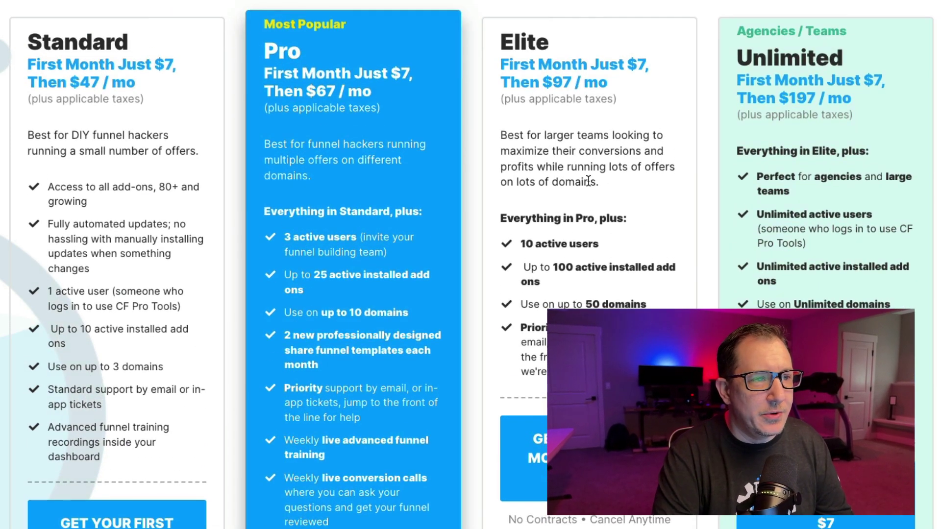
{"action": "scroll", "coordinate": [585, 178], "scroll_direction": "up", "scroll_amount": 1}
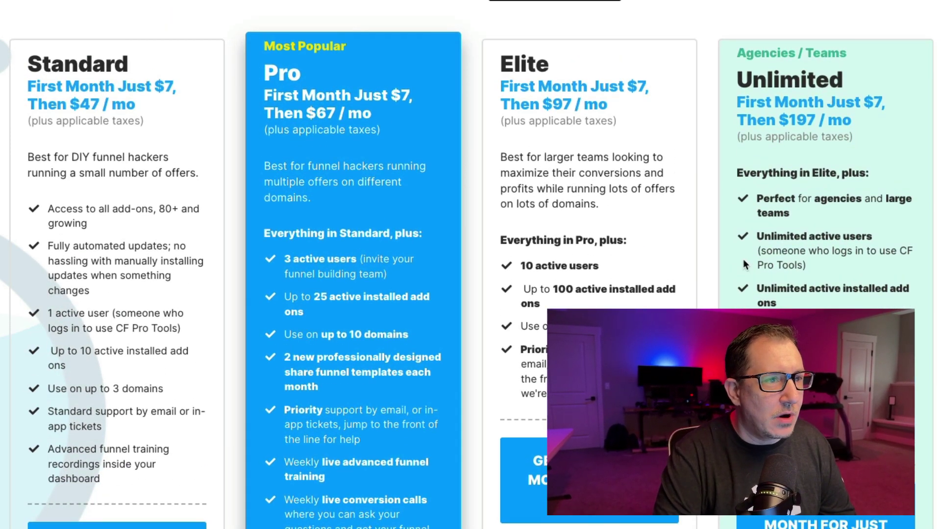
{"action": "scroll", "coordinate": [513, 154], "scroll_direction": "up", "scroll_amount": 4}
{"action": "scroll", "coordinate": [353, 309], "scroll_direction": "up", "scroll_amount": 1}
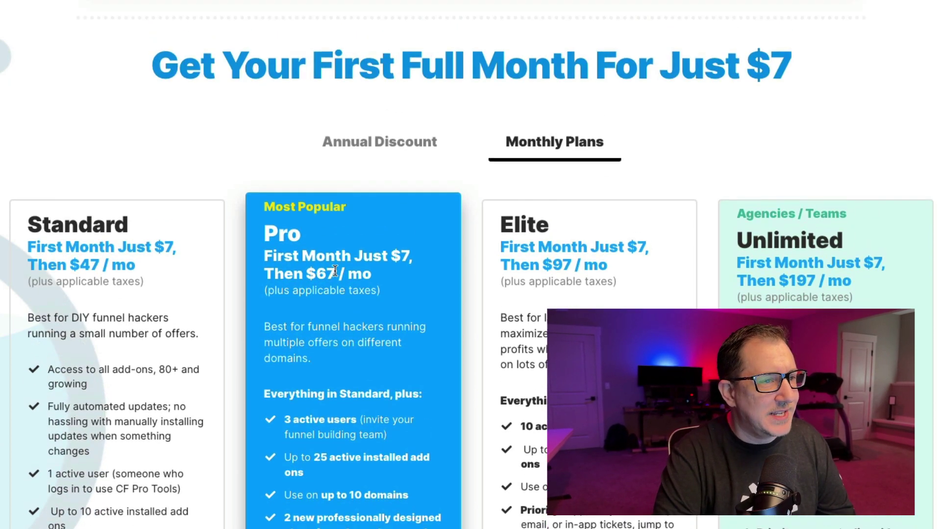
- Switch the cards to annual pricing with two free months and $94–$394 yearly savings
{"action": "left_click", "coordinate": [366, 145]}
{"action": "scroll", "coordinate": [478, 232], "scroll_direction": "down", "scroll_amount": 3}
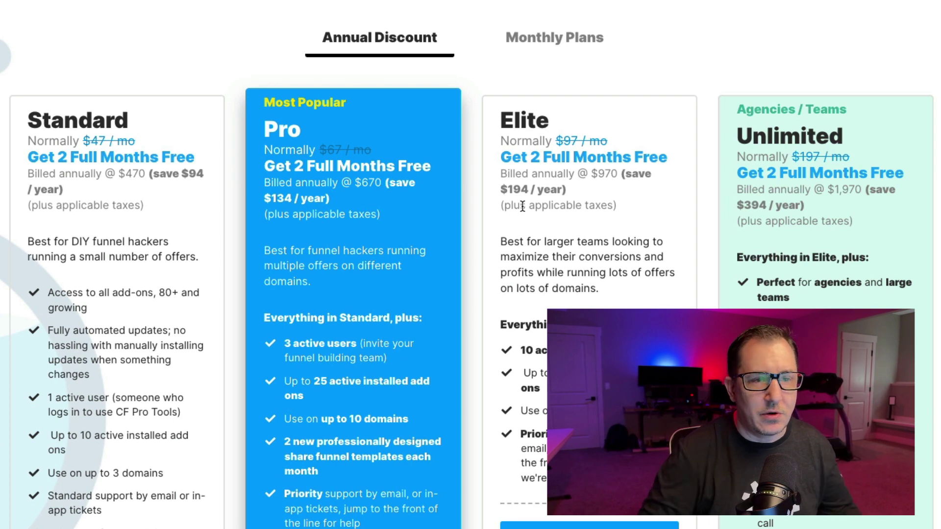
{"action": "scroll", "coordinate": [521, 206], "scroll_direction": "down", "scroll_amount": 3}
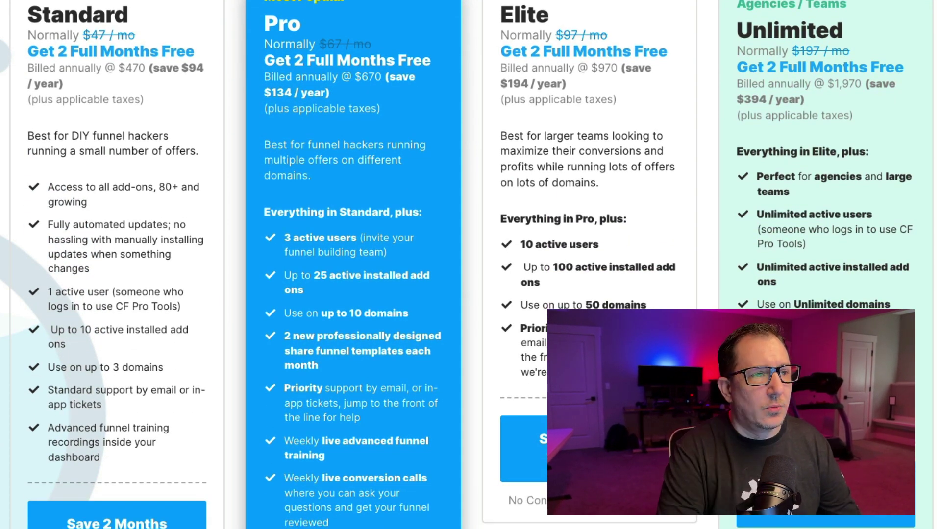
{"action": "scroll", "coordinate": [464, 288], "scroll_direction": "up", "scroll_amount": 5}
{"action": "scroll", "coordinate": [525, 264], "scroll_direction": "up", "scroll_amount": 3}
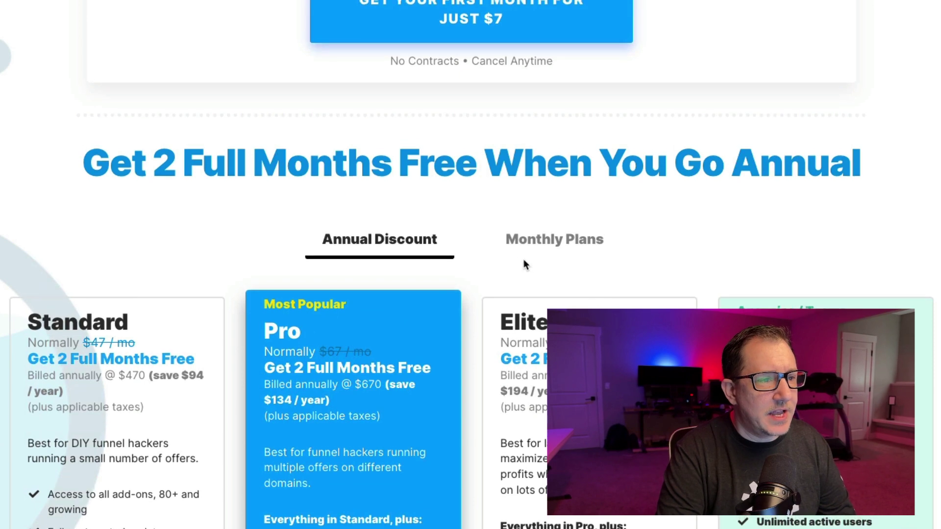
{"action": "left_click", "coordinate": [548, 246]}
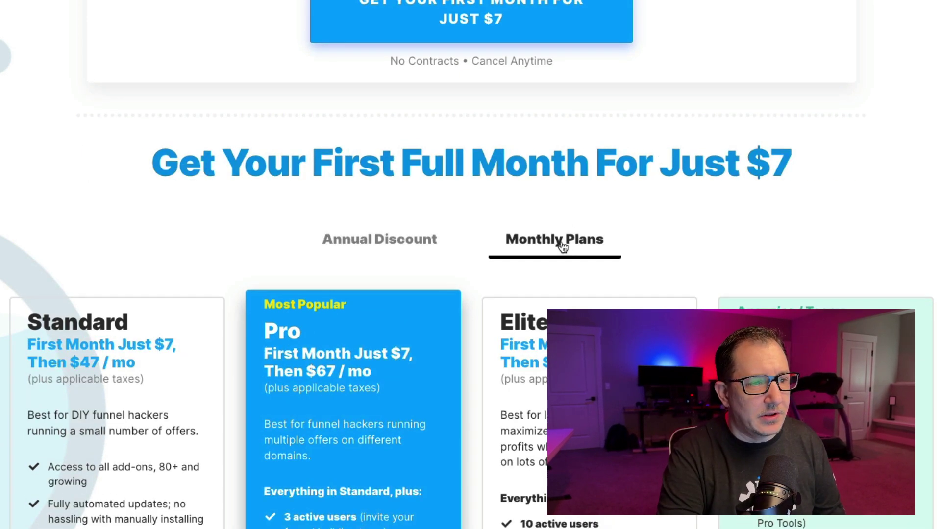
{"action": "left_click", "coordinate": [403, 239]}
{"action": "scroll", "coordinate": [404, 239], "scroll_direction": "down", "scroll_amount": 2}
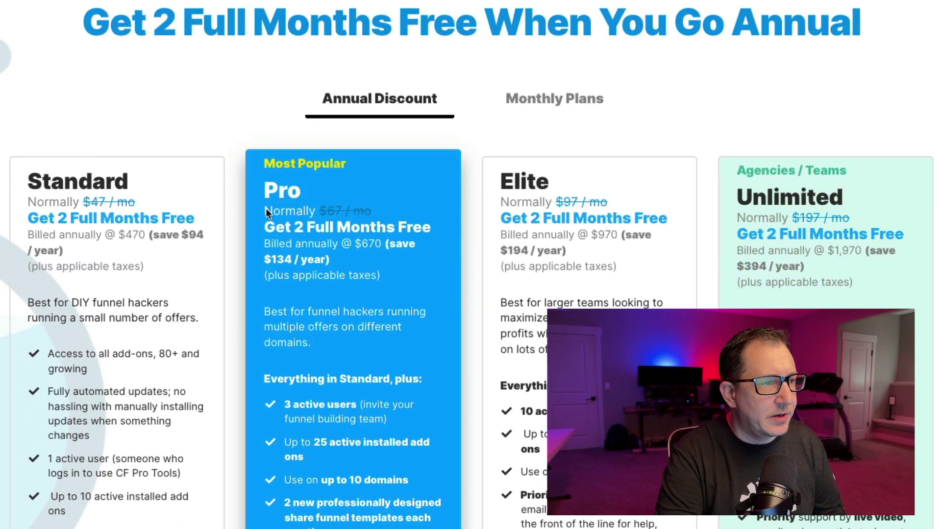
{"action": "scroll", "coordinate": [335, 237], "scroll_direction": "down", "scroll_amount": 3}
{"action": "scroll", "coordinate": [334, 237], "scroll_direction": "down", "scroll_amount": 2}
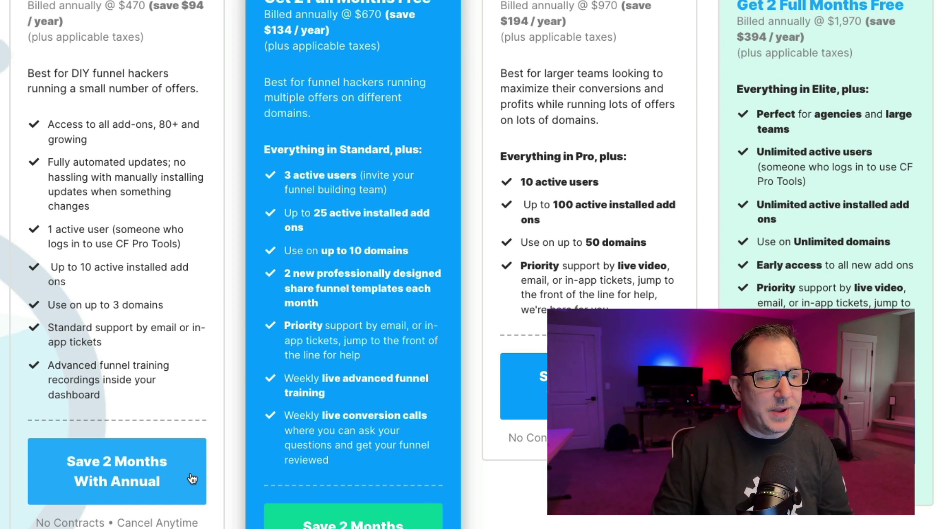
{"action": "scroll", "coordinate": [358, 299], "scroll_direction": "up", "scroll_amount": 1}
{"action": "scroll", "coordinate": [423, 305], "scroll_direction": "down", "scroll_amount": 3}
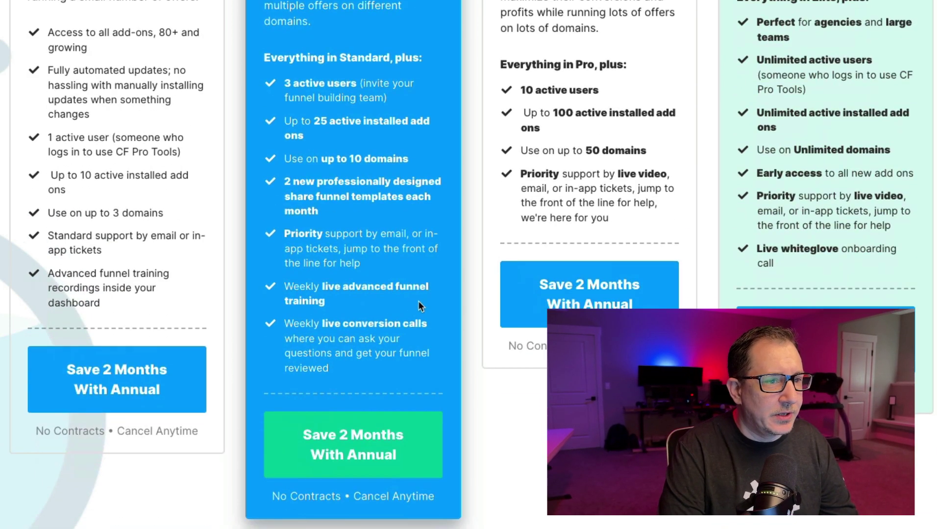
{"action": "scroll", "coordinate": [423, 302], "scroll_direction": "down", "scroll_amount": 1}
{"action": "scroll", "coordinate": [422, 302], "scroll_direction": "up", "scroll_amount": 5}
{"action": "scroll", "coordinate": [423, 301], "scroll_direction": "up", "scroll_amount": 3}
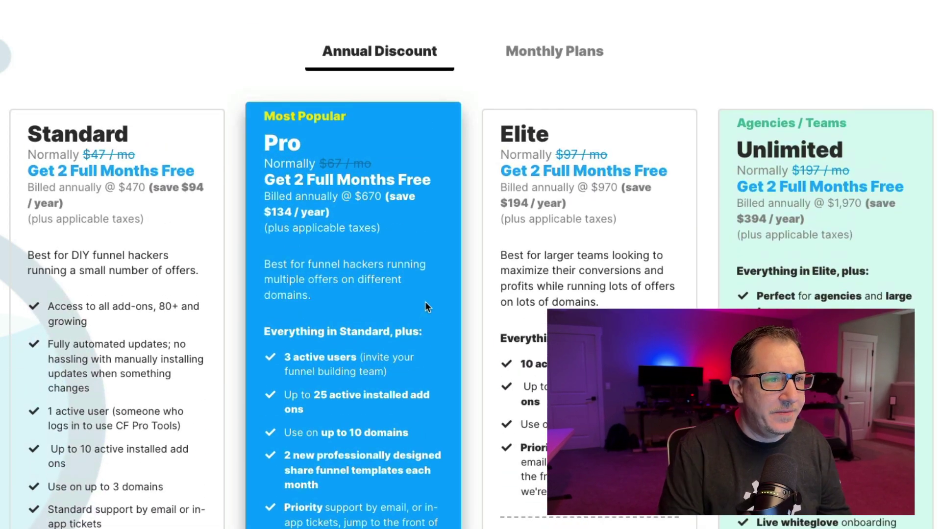